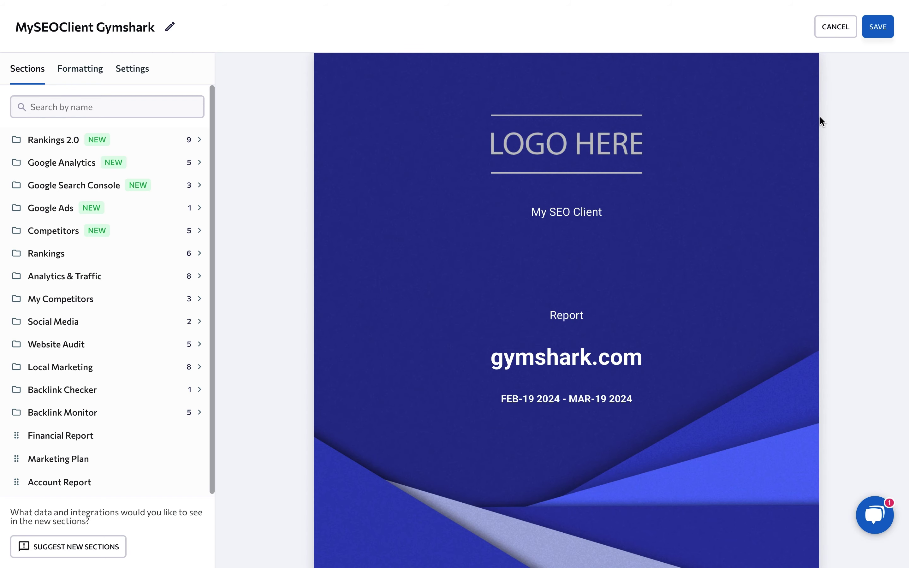
Scroll down the MySEOClient Gymshark report's blue gymshark.com cover preview
scroll(820, 118, "down", 5)
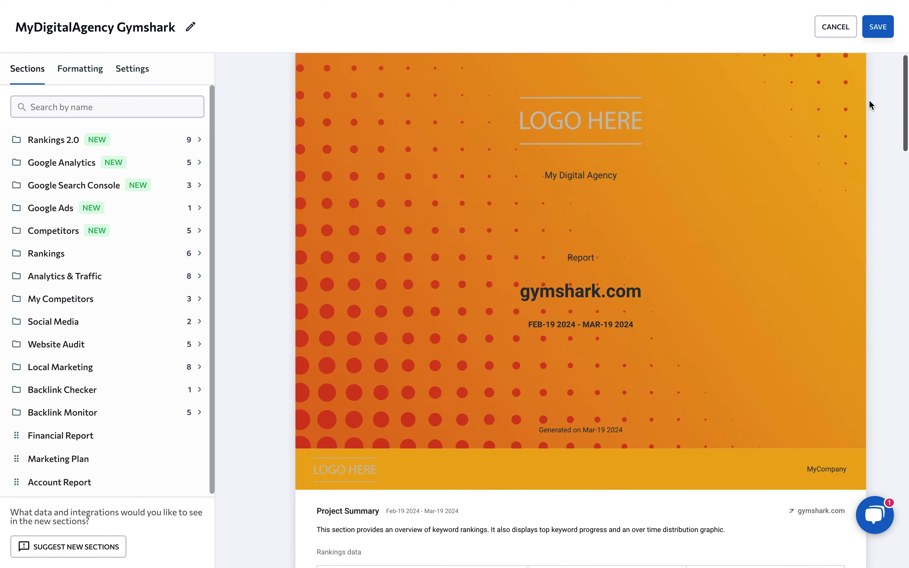
Scroll through the MyDigitalAgency Gymshark report's orange cover preview and back to the top
scroll(869, 99, "down", 5)
scroll(869, 99, "down", 12)
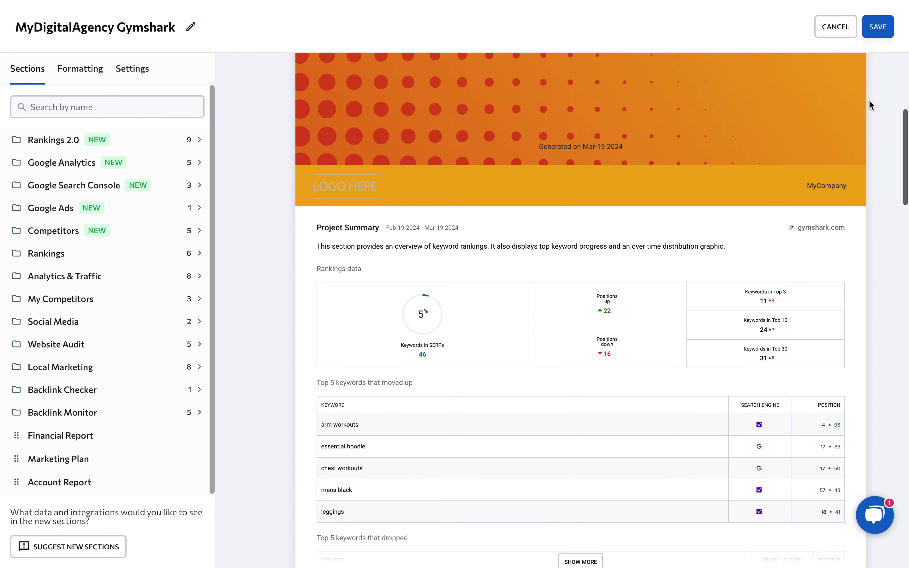
scroll(869, 100, "down", 3)
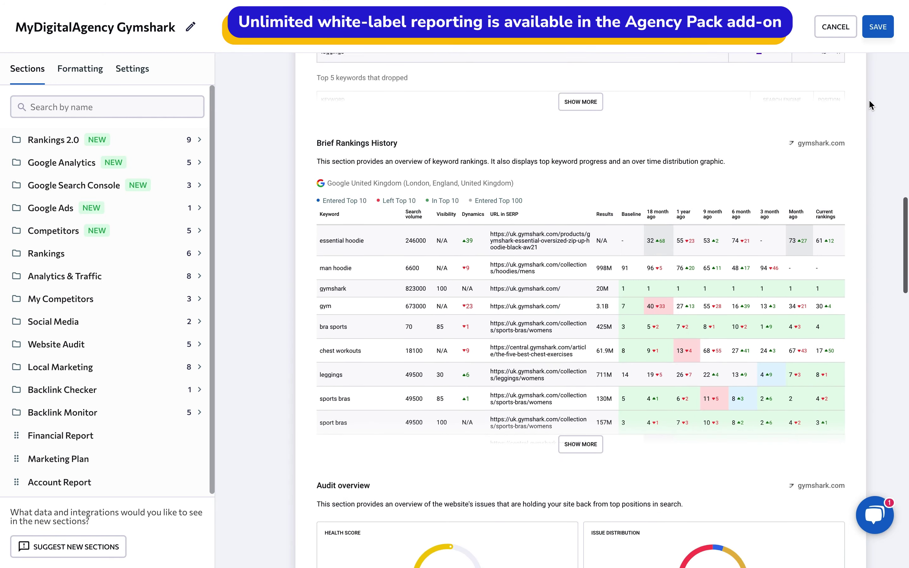
scroll(869, 99, "up", 6)
scroll(869, 99, "up", 12)
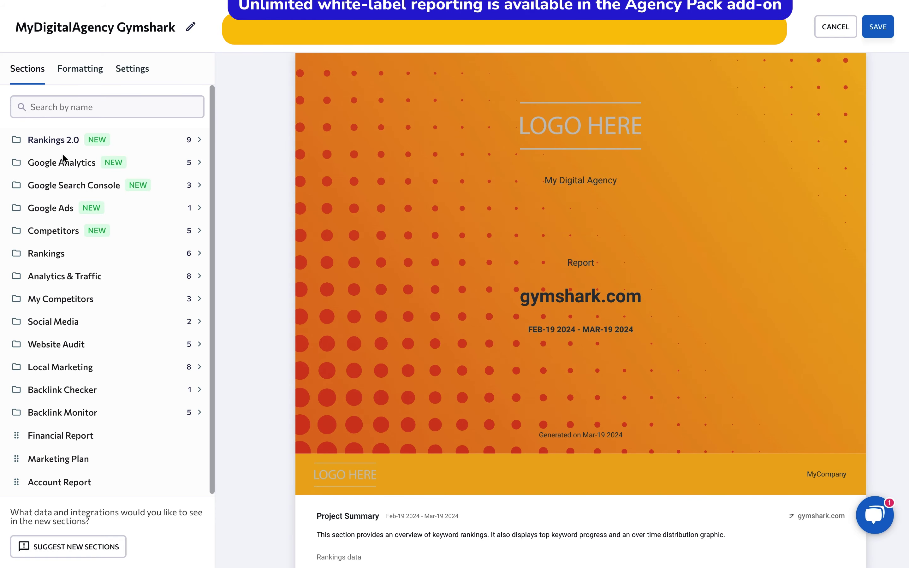
scroll(63, 414, "down", 3)
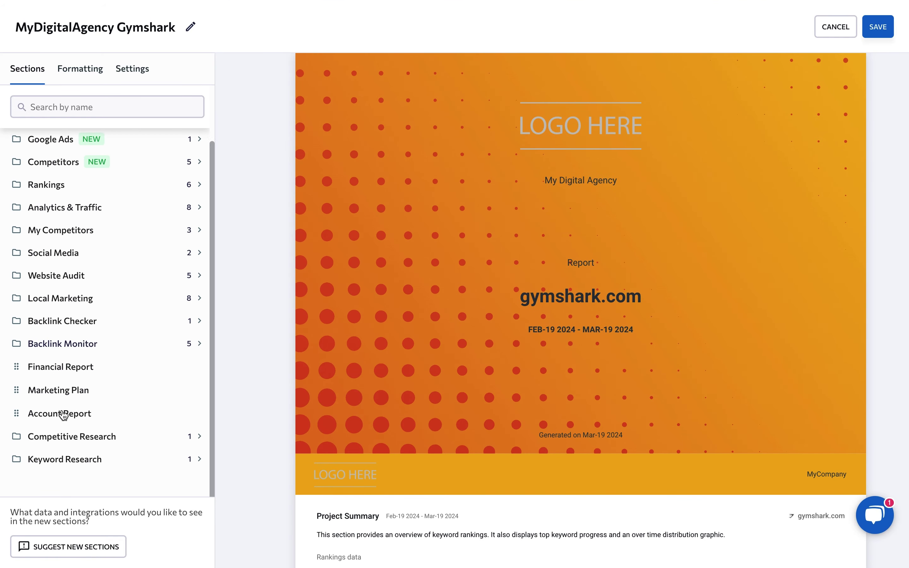
scroll(63, 415, "up", 3)
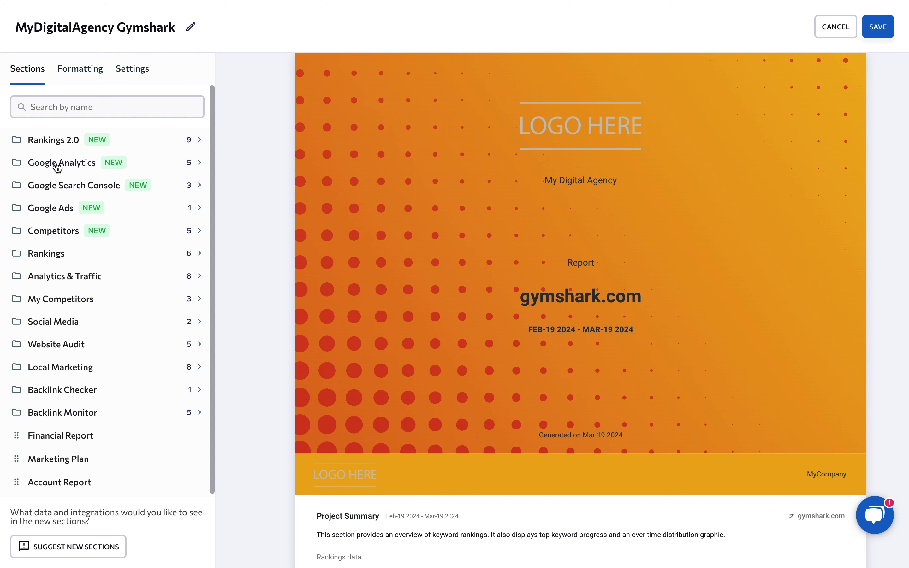
Add the Rankings 2.0 Traffic forecast trend section, then expand Google Analytics and Google Search Console
left_click(44, 145)
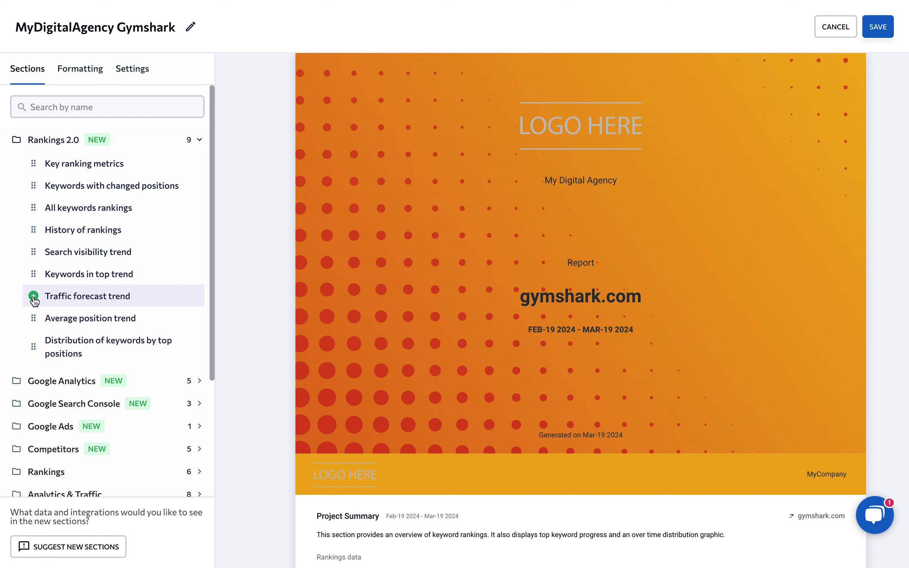
left_click(34, 297)
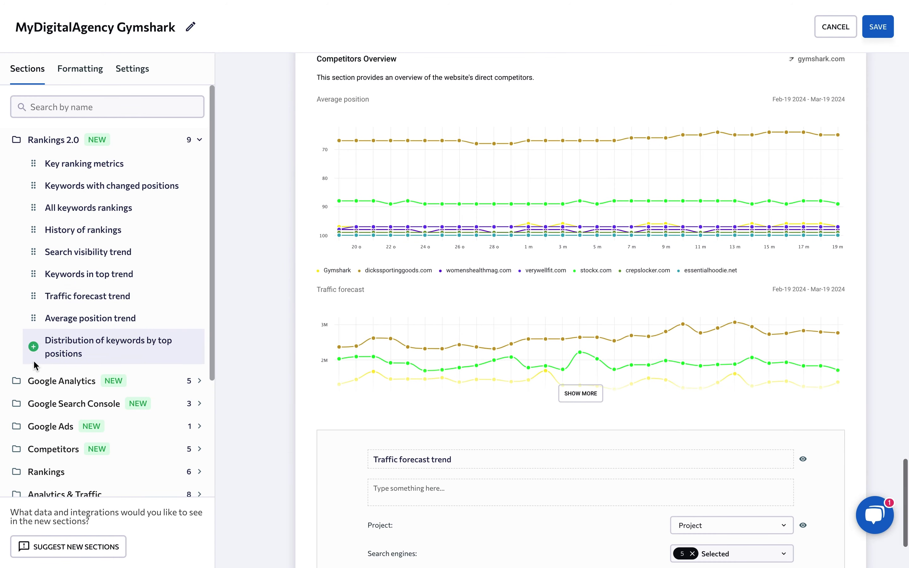
left_click(24, 382)
scroll(22, 383, "down", 5)
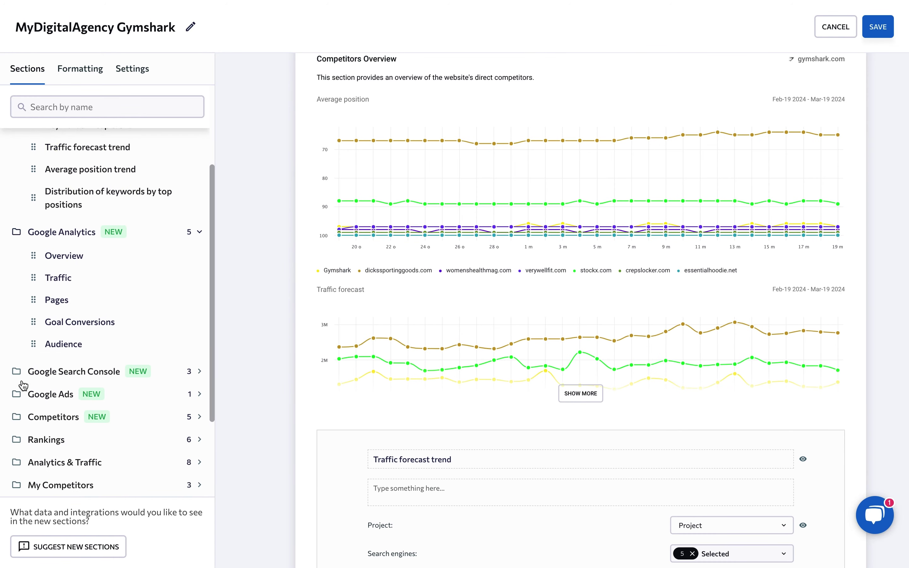
left_click(20, 312)
scroll(20, 312, "down", 3)
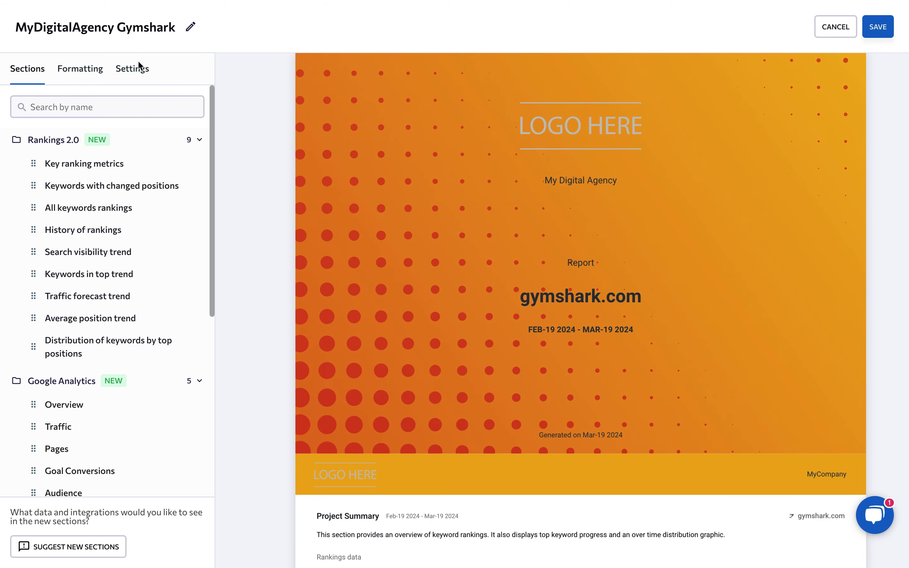
Review the report's Date Range options in Settings, currently Last 30 days
left_click(135, 70)
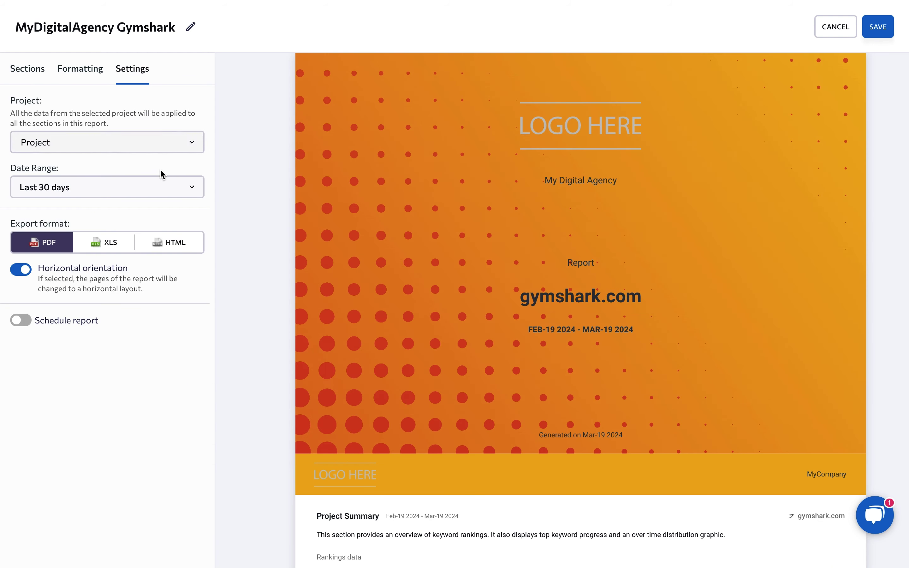
left_click(159, 185)
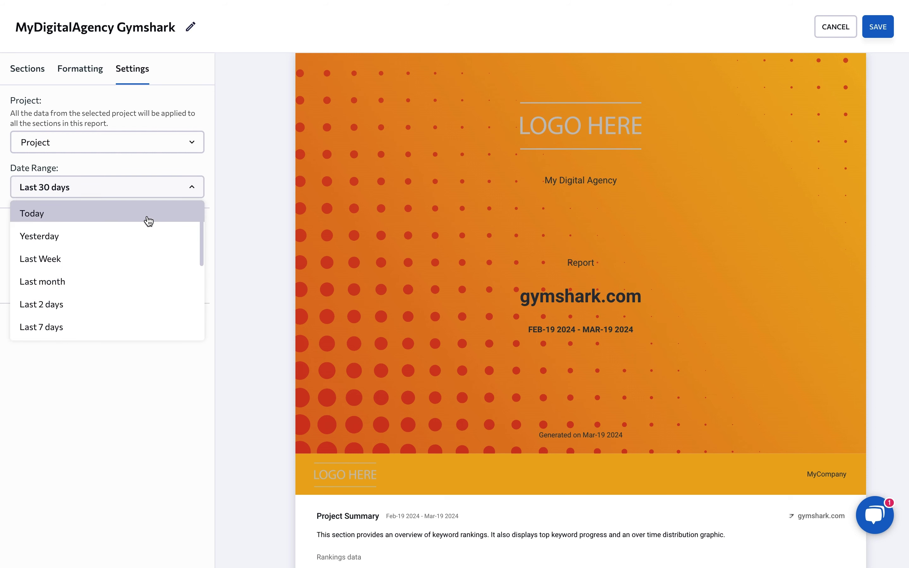
scroll(149, 221, "down", 5)
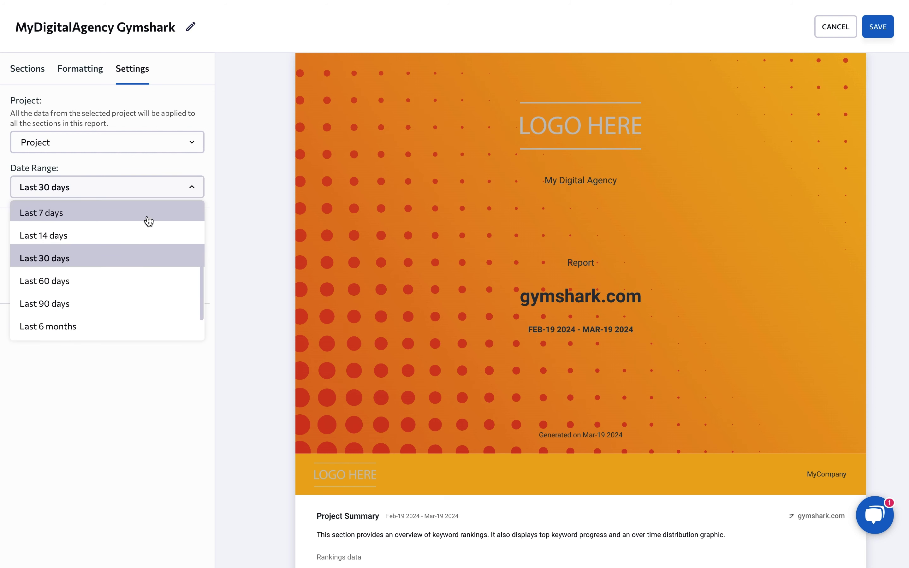
scroll(149, 221, "down", 2)
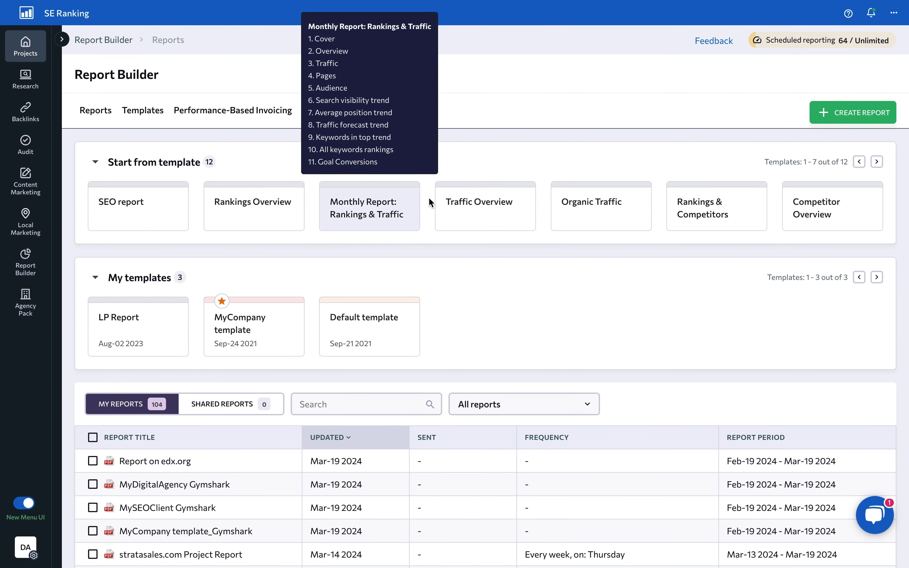
Create a report from the Competitor Overview template and title its cover 'Monthly Report'
left_click(818, 212)
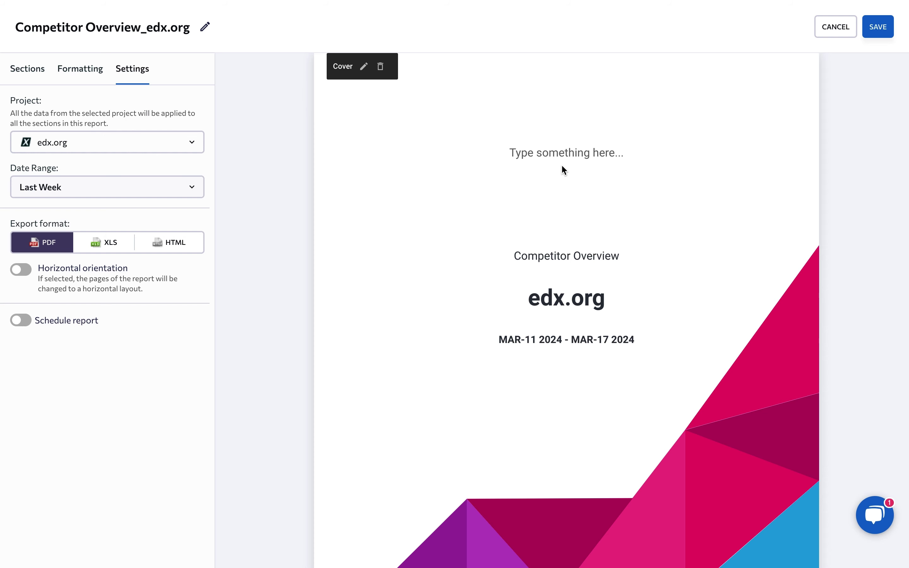
left_click(561, 154)
type("Monthly Report")
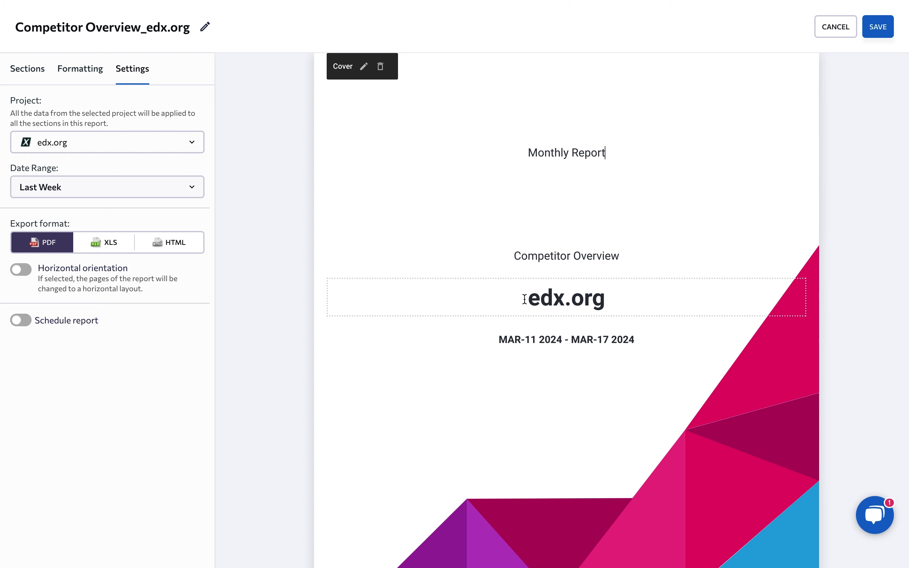
scroll(525, 300, "down", 5)
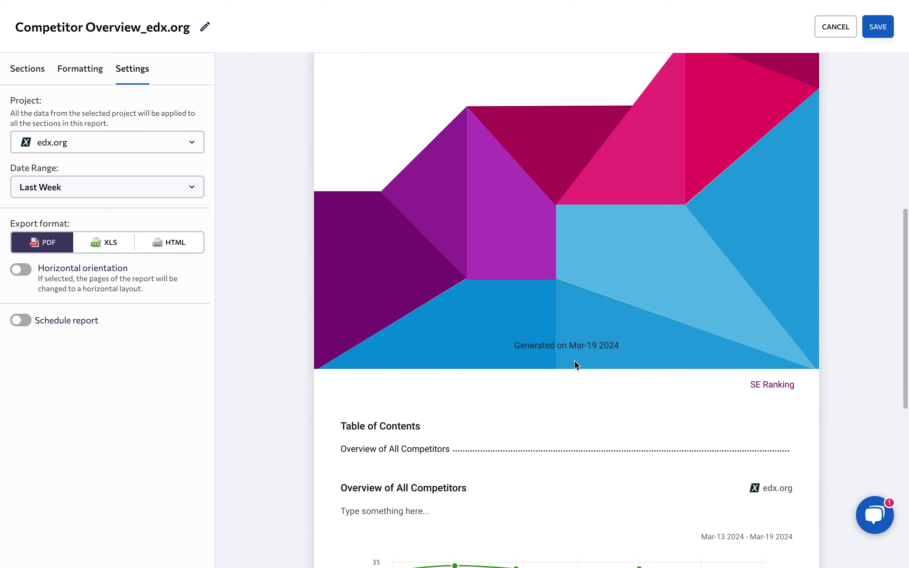
Replace the page header text with 'My Digital Agency' and apply it
mouse_move(650, 386)
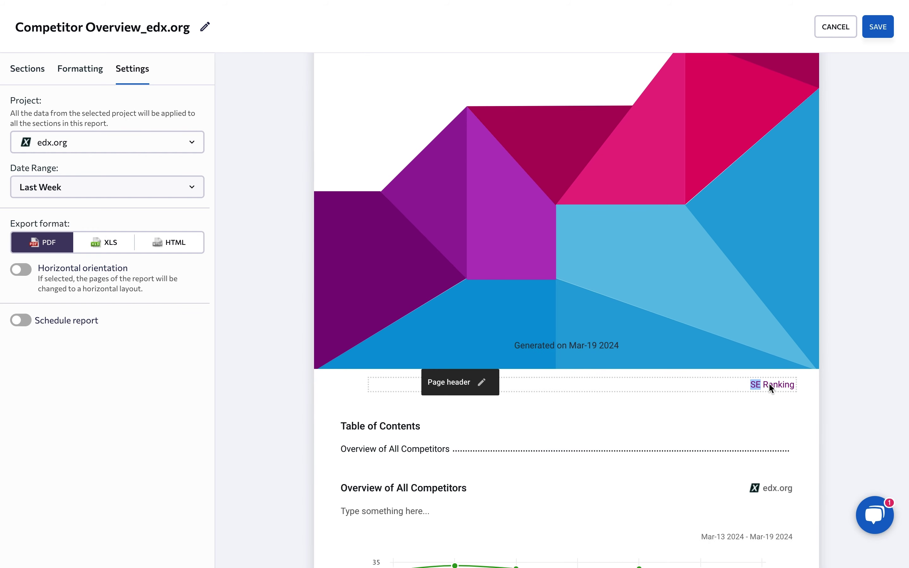
left_click(483, 383)
key("ctrl+a")
type("M")
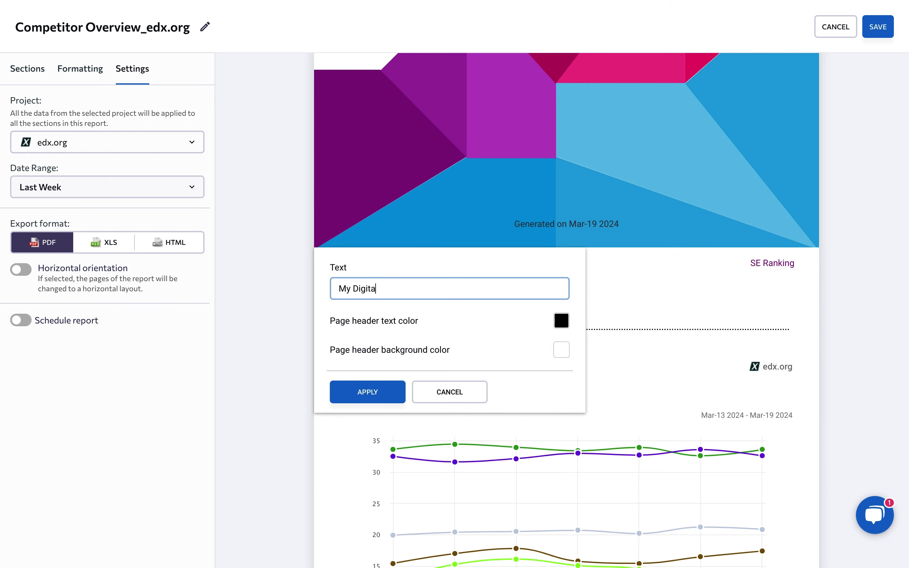
left_click(366, 389)
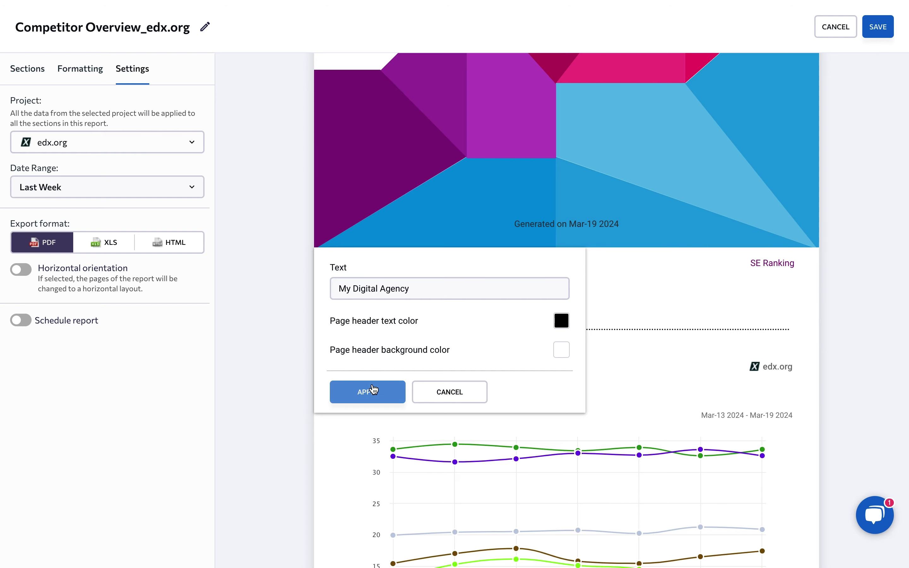
scroll(868, 204, "down", 10)
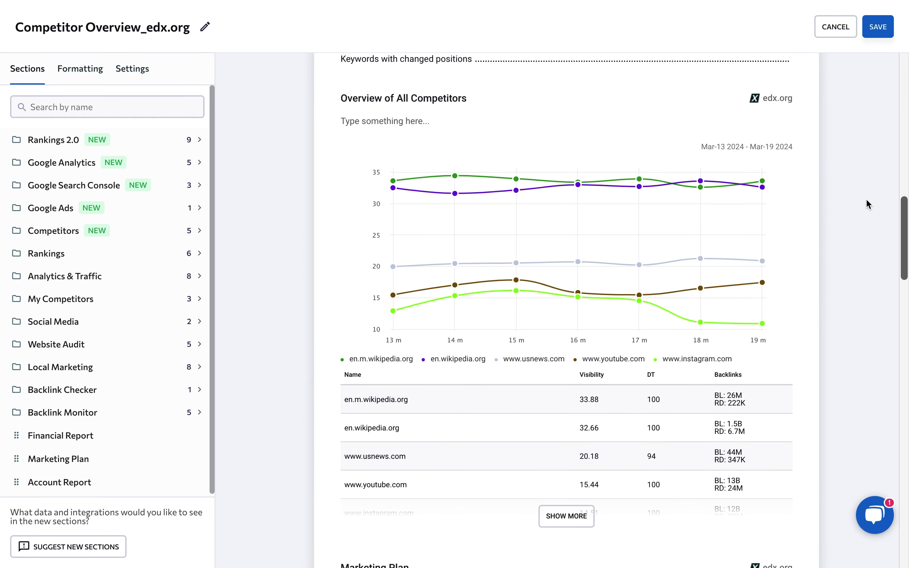
scroll(868, 204, "down", 10)
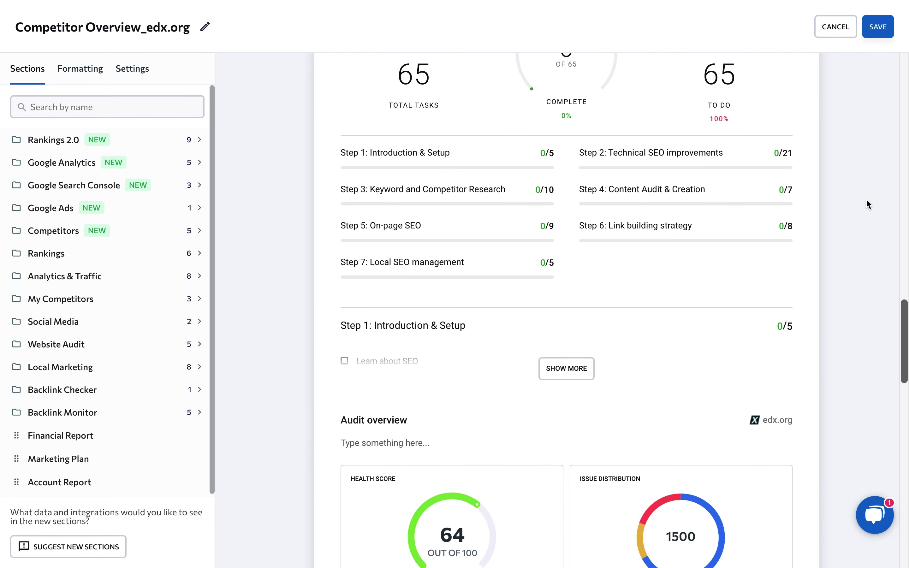
scroll(868, 204, "down", 10)
scroll(867, 201, "down", 10)
scroll(869, 282, "down", 10)
scroll(870, 281, "up", 8)
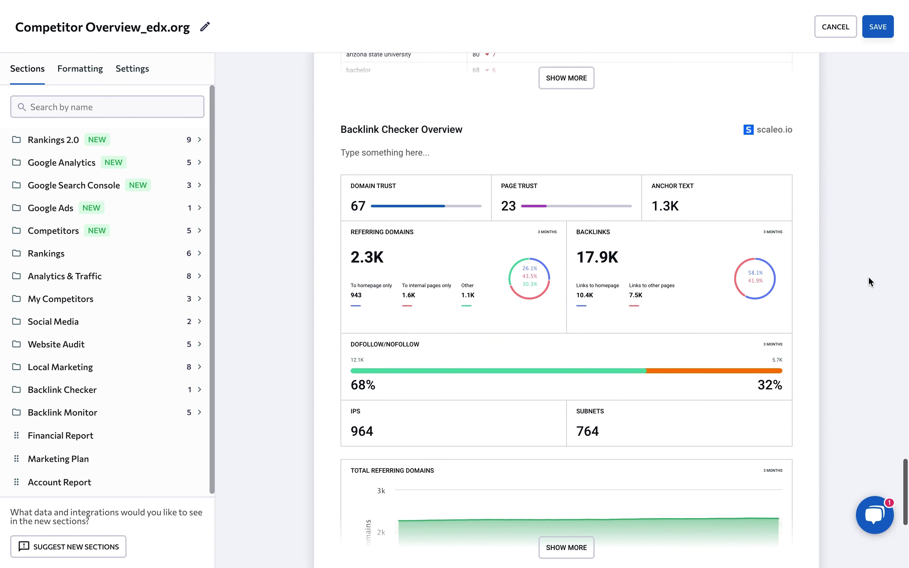
scroll(870, 278, "up", 1)
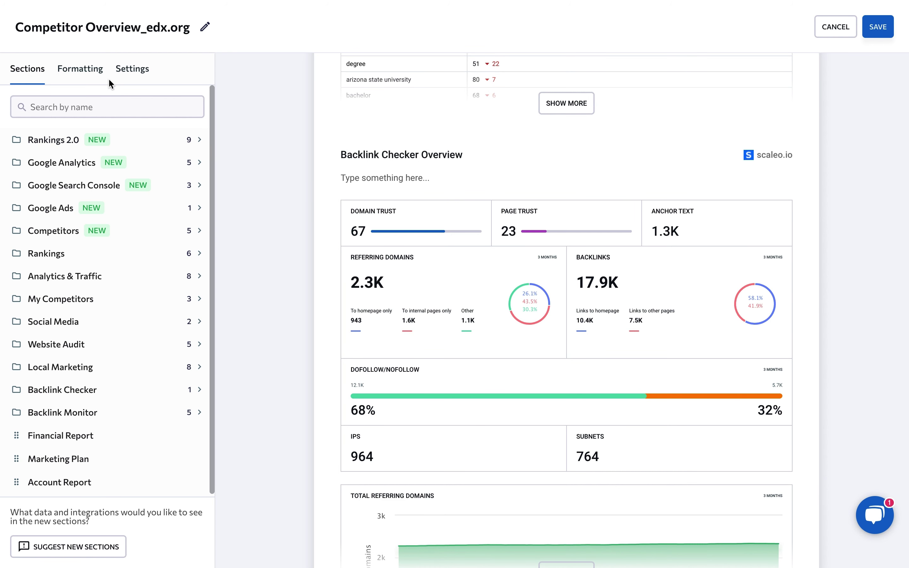
Add a text block above Backlink Checker Overview reading 'Here you can type an important message…' with 'important' bold
left_click(88, 77)
left_click_drag(42, 209, 441, 154)
left_click(400, 150)
type("Here you can type an important message for your client or team.")
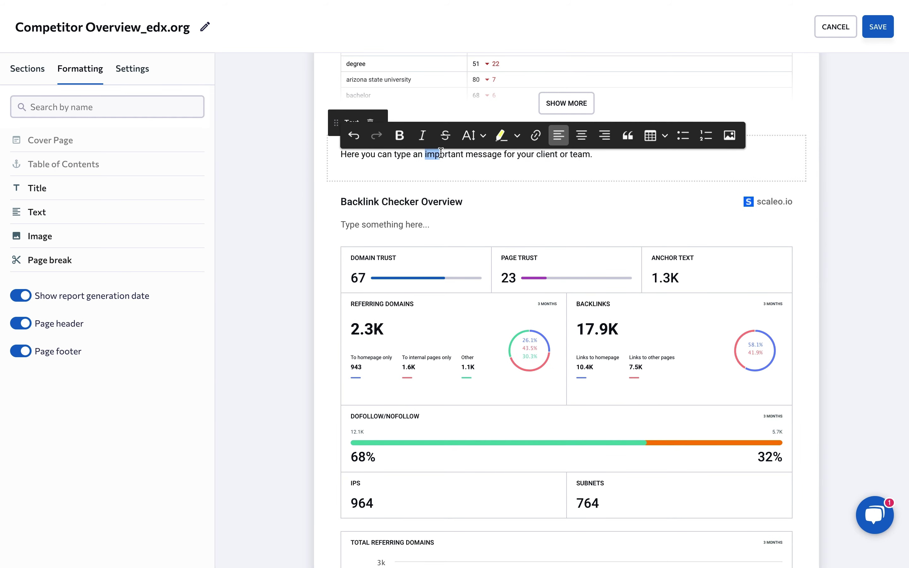
left_click(399, 136)
Focus the Backlink Checker Overview, Keywords with changed positions, and Distribution of keywords notes in turn
left_click(381, 224)
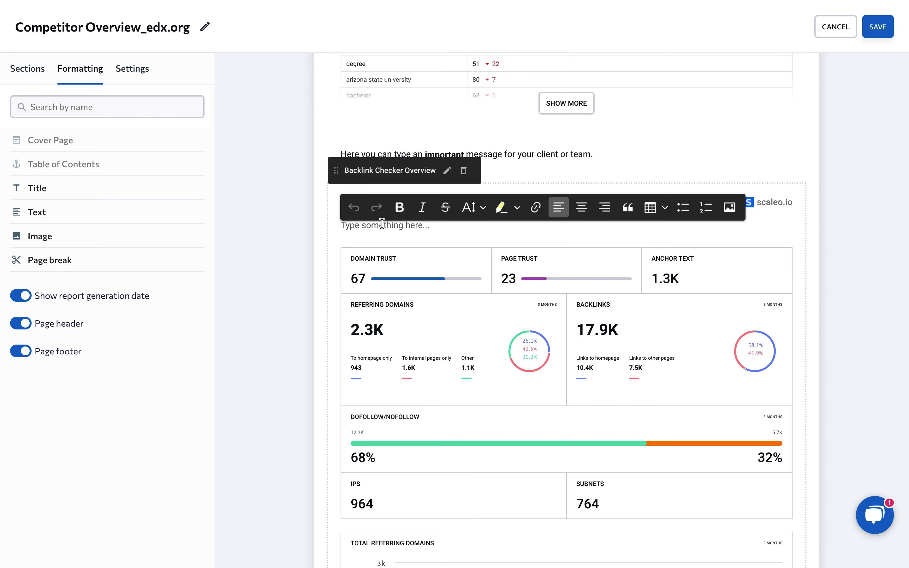
scroll(380, 221, "up", 5)
scroll(381, 221, "up", 10)
left_click(380, 221)
scroll(381, 221, "up", 10)
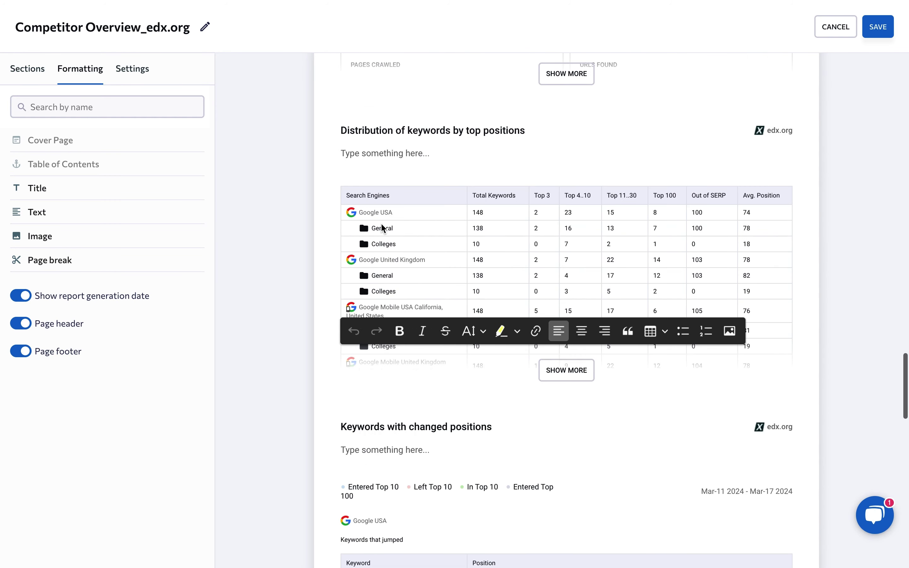
left_click(380, 223)
scroll(378, 231, "up", 12)
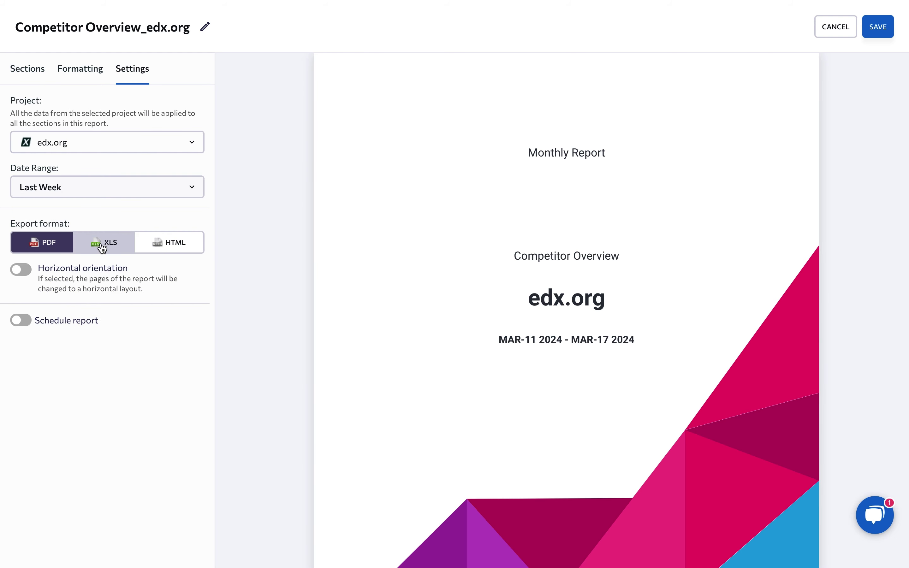
Schedule the report to send every week on Tuesday, keeping the default time
left_click(25, 321)
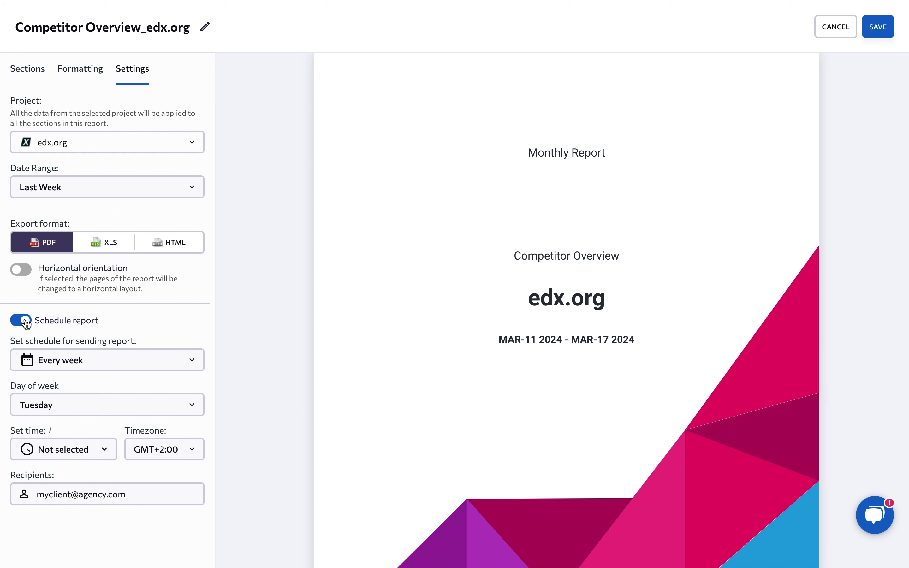
left_click(22, 364)
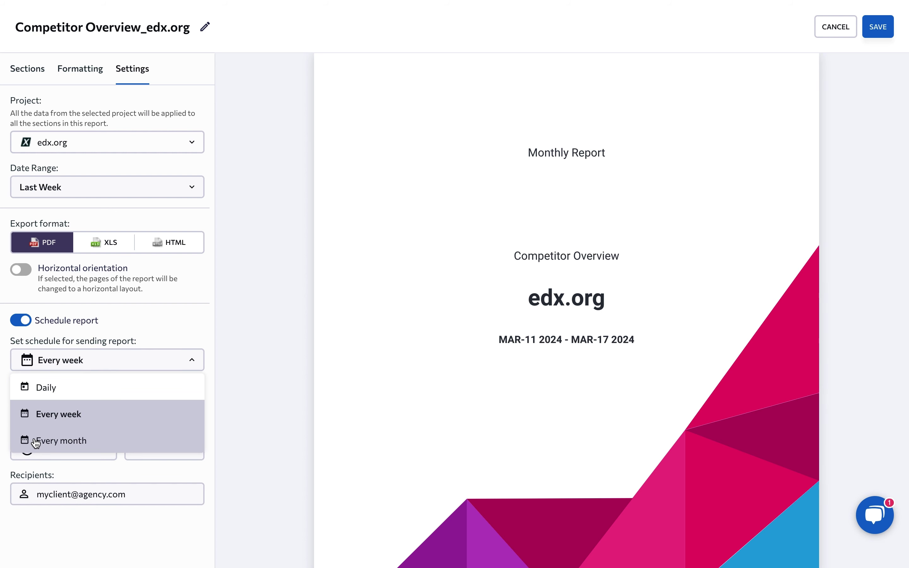
left_click(11, 418)
left_click(25, 410)
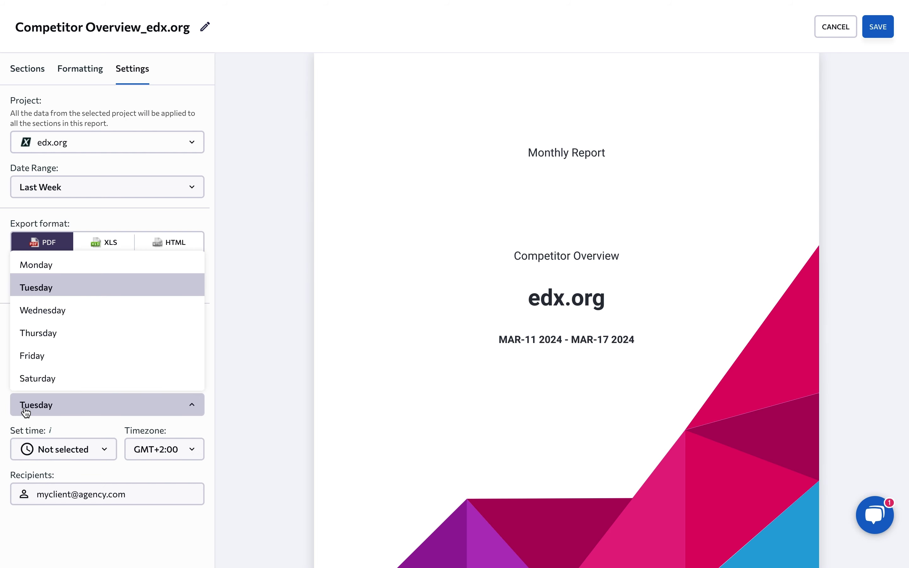
scroll(16, 359, "down", 1)
scroll(14, 365, "up", 1)
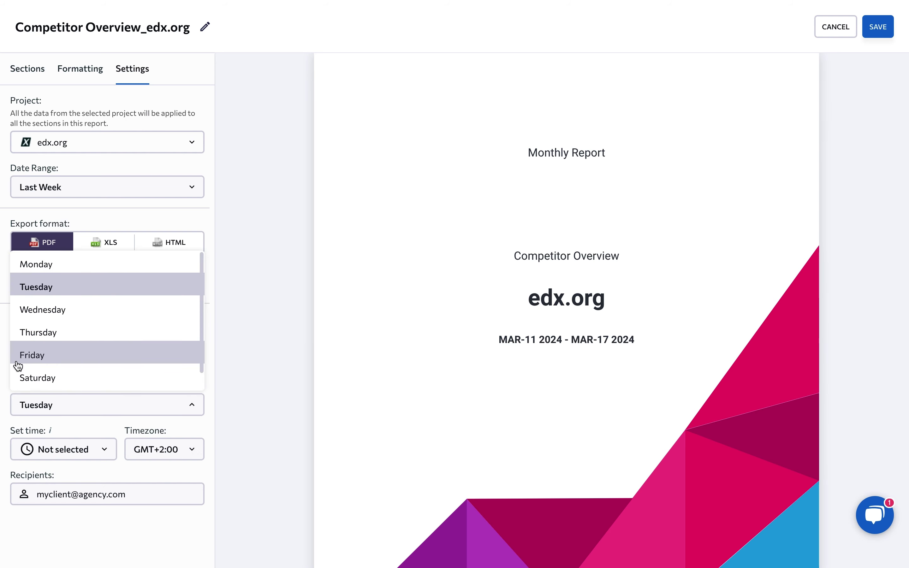
left_click(8, 426)
left_click(68, 453)
left_click(129, 428)
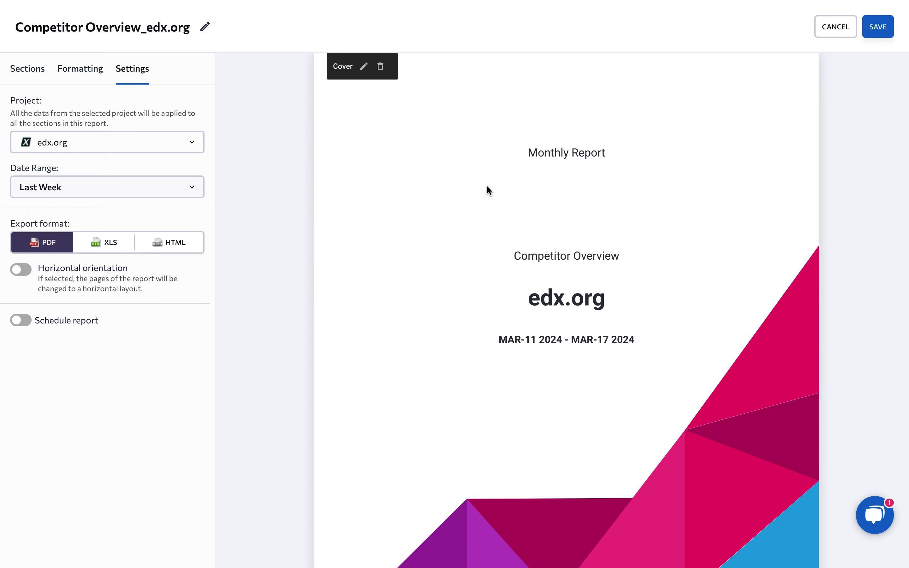
Save the report, email it to the client's address, and open the Rankings Looker Studio template
left_click(878, 26)
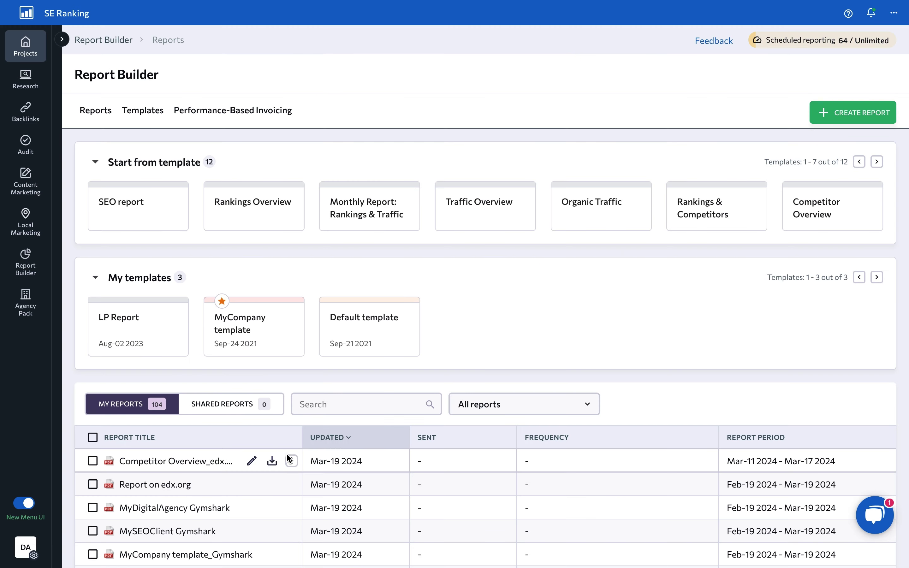
left_click(292, 462)
left_click(338, 306)
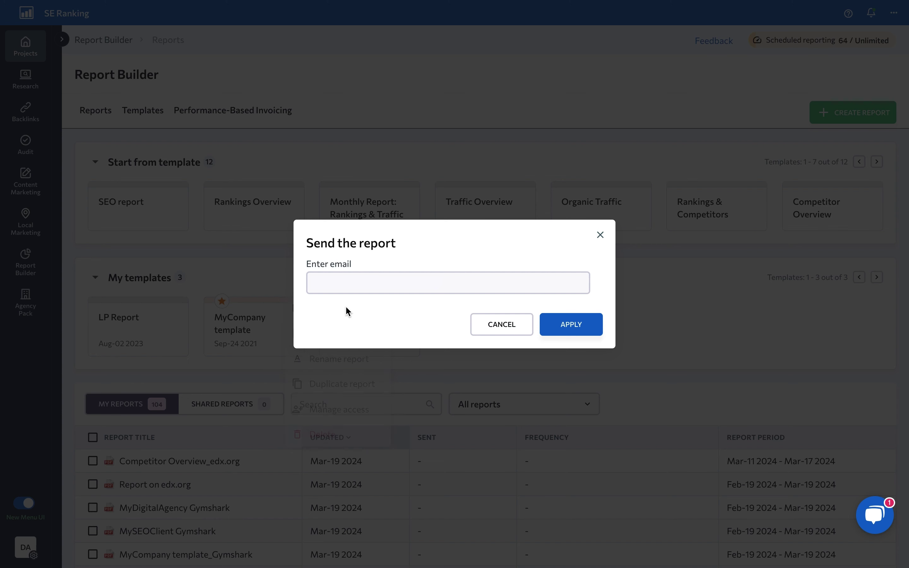
left_click(581, 325)
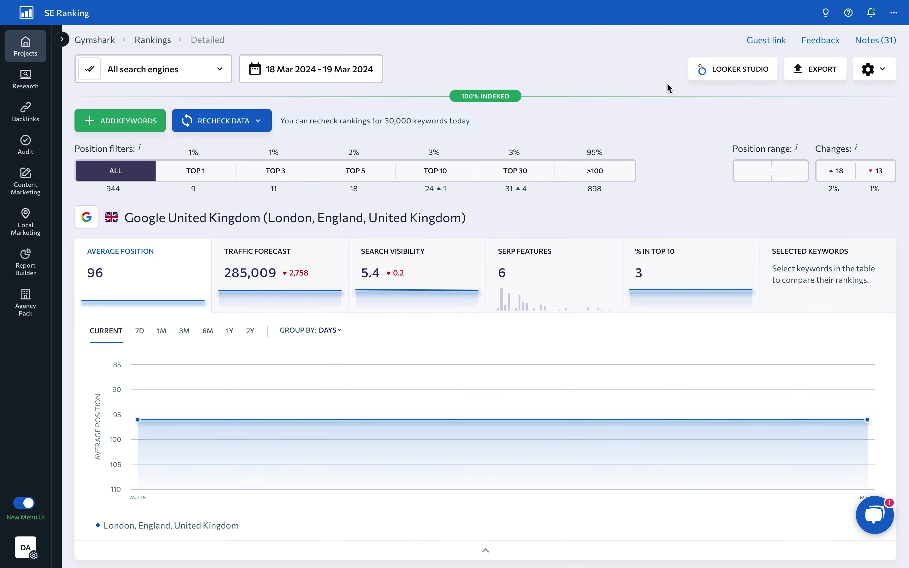
left_click(727, 71)
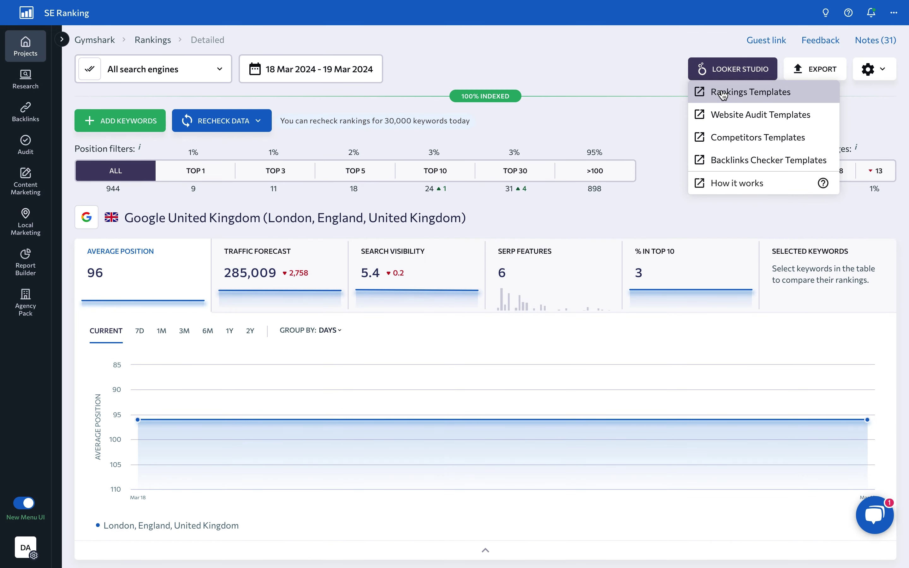
left_click(724, 92)
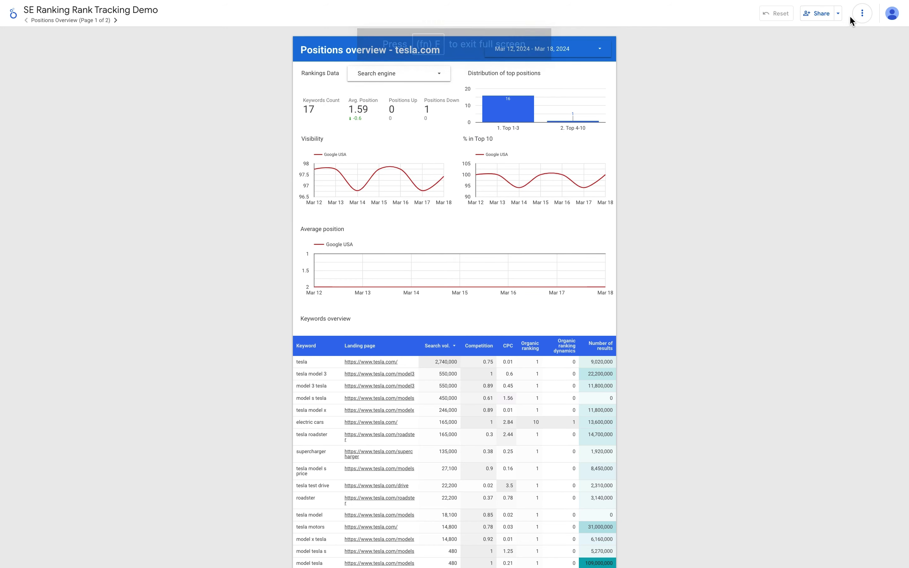
Copy the Looker Studio report with row 1 mapped to Rankings Overview for Google, then open Guest link
left_click(862, 14)
left_click(850, 35)
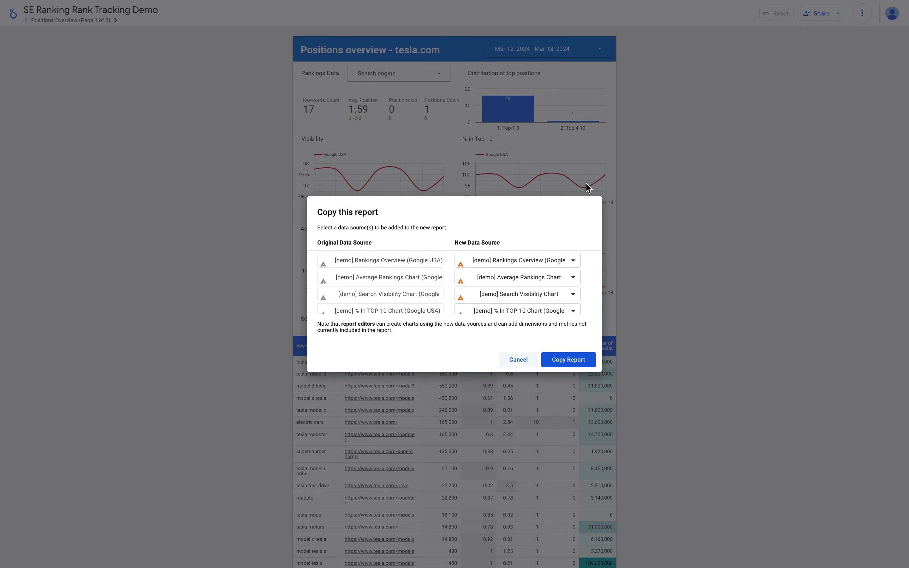
left_click(533, 259)
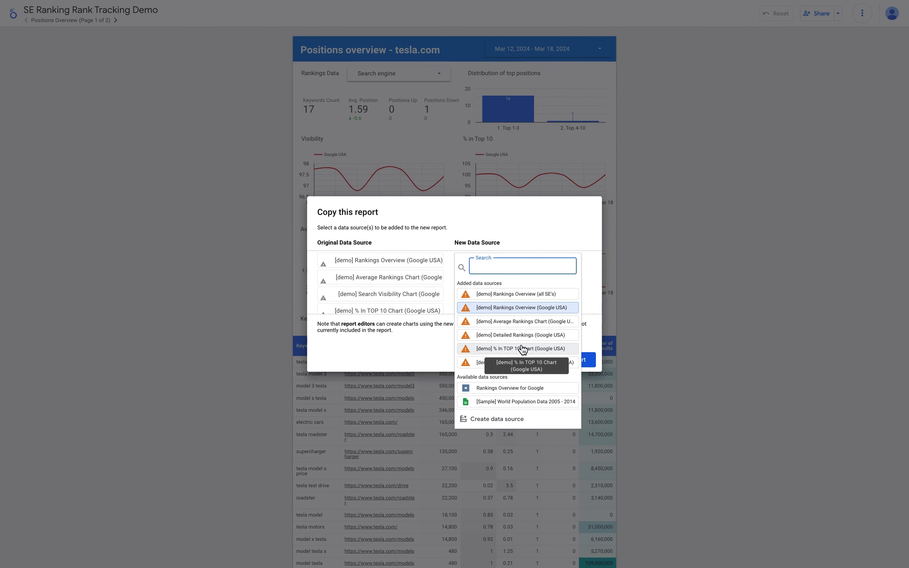
left_click(520, 388)
left_click(533, 278)
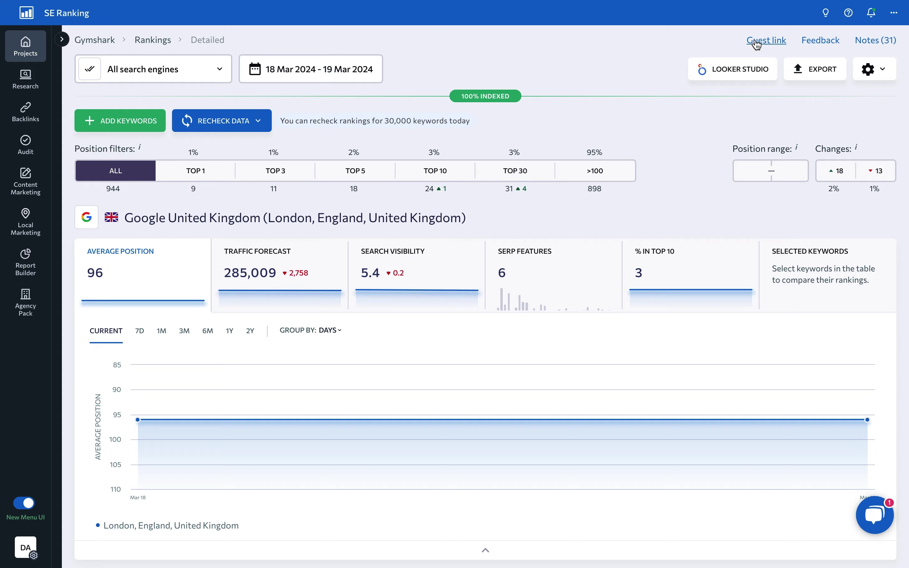
left_click(757, 42)
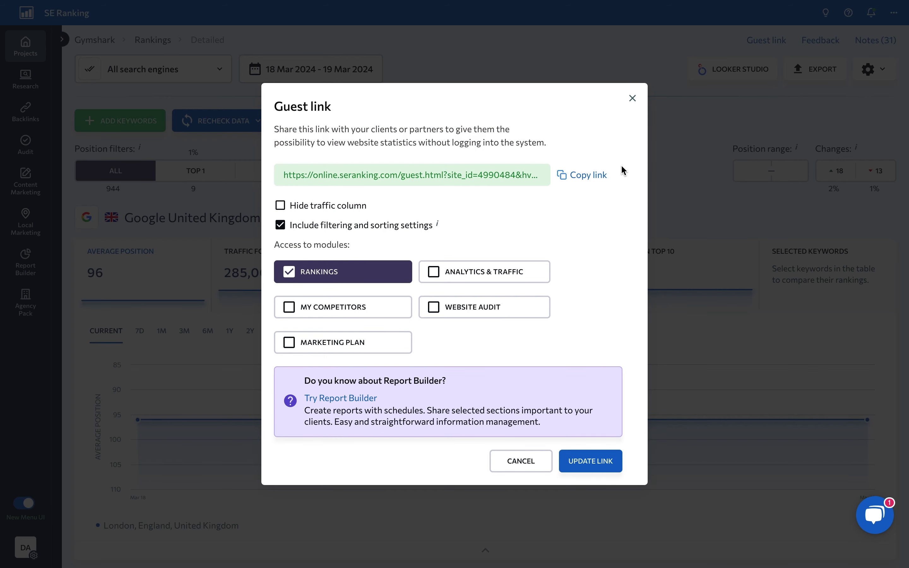